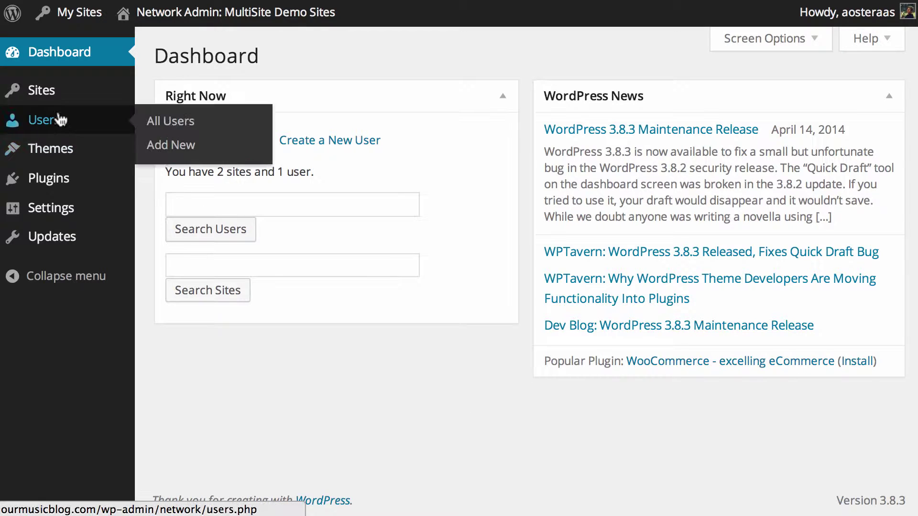
Open the network Sites list and reveal the row actions for /site1/
click(71, 97)
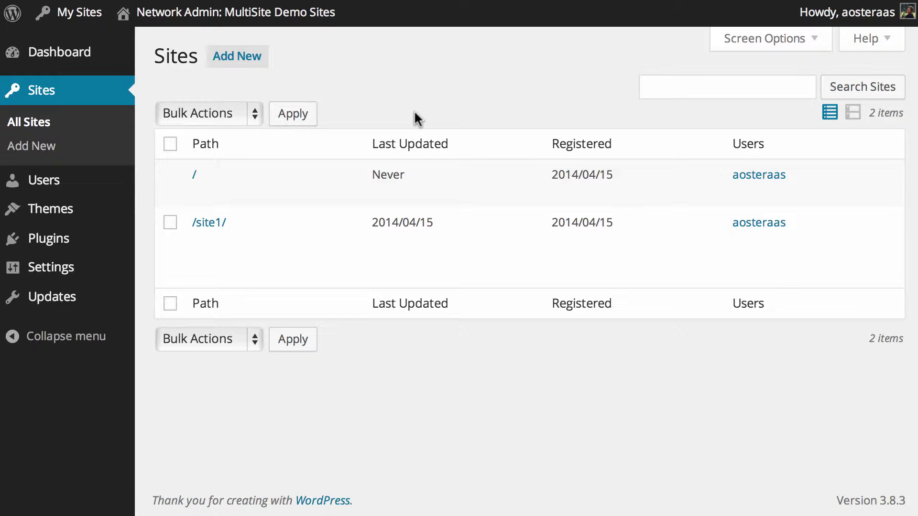
mouse_move(212, 178)
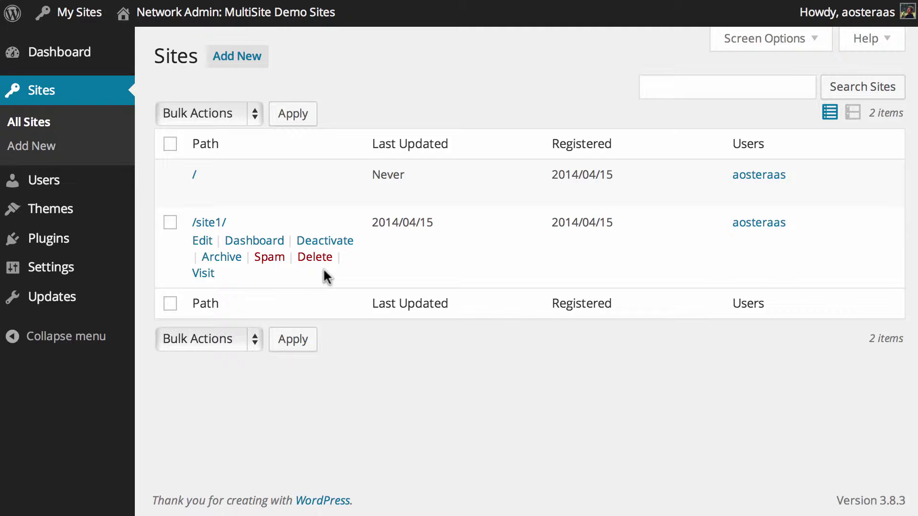
Edit /site1/ and toggle its Public attribute off and back on on the Info tab
click(205, 244)
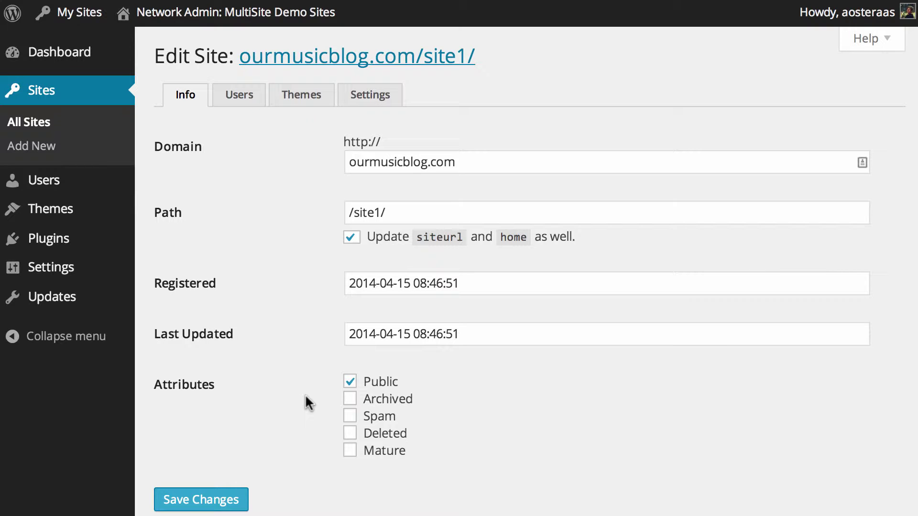
click(350, 382)
click(350, 383)
Show site1's Users tab and look through the Add Existing User and Add New User forms
click(236, 98)
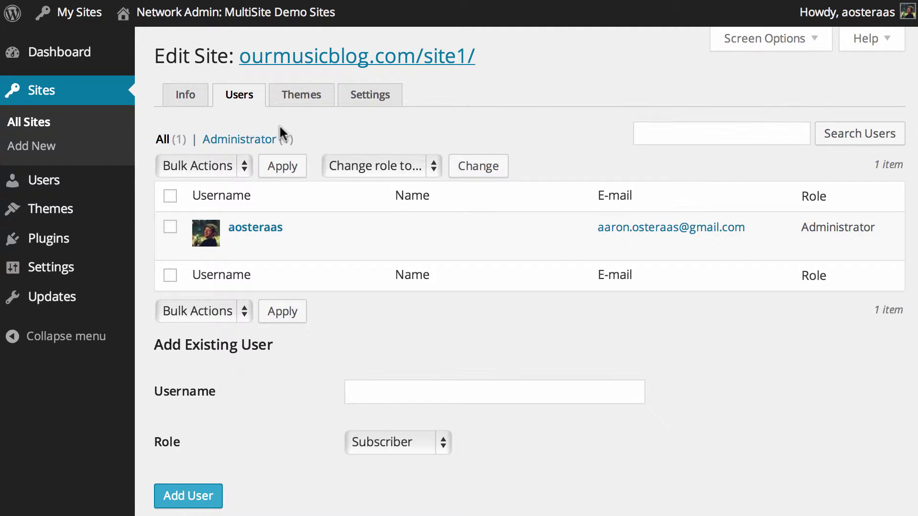
mouse_move(283, 222)
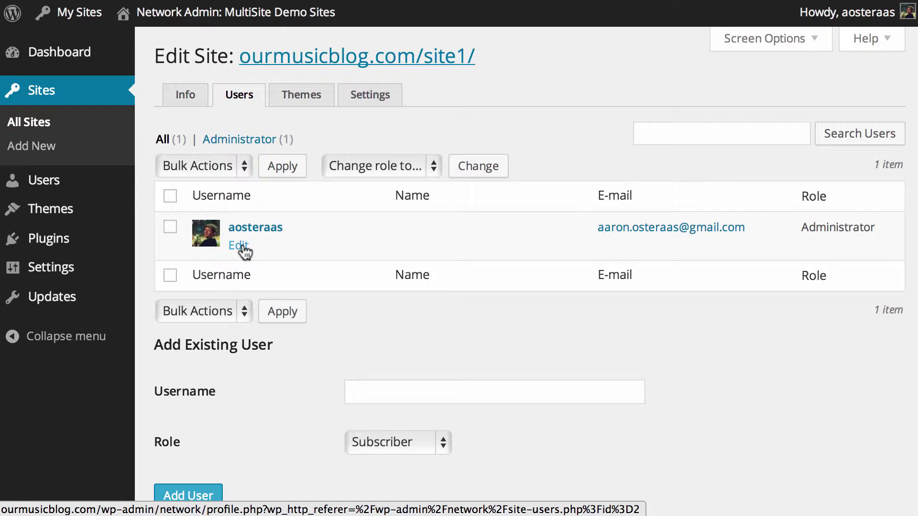
scroll(451, 272, down, 3)
scroll(441, 252, up, 3)
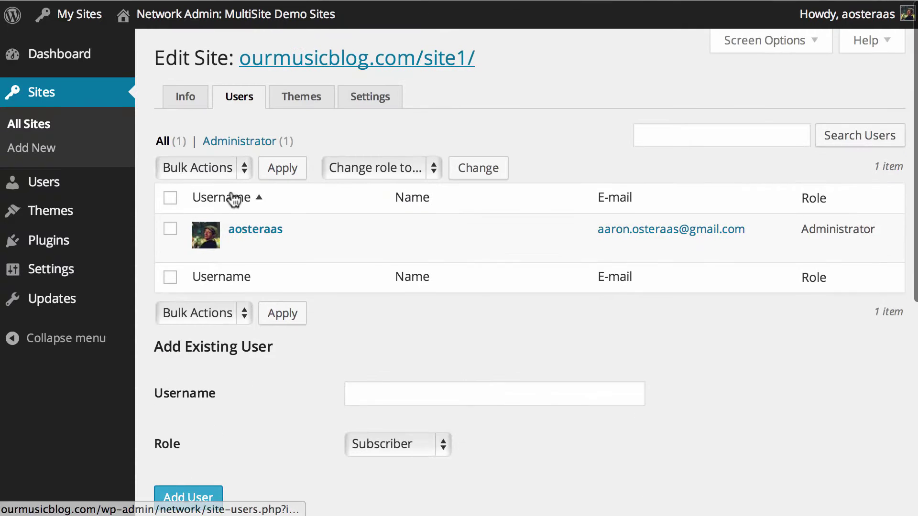
scroll(306, 328, down, 1)
scroll(305, 325, down, 5)
scroll(315, 373, down, 3)
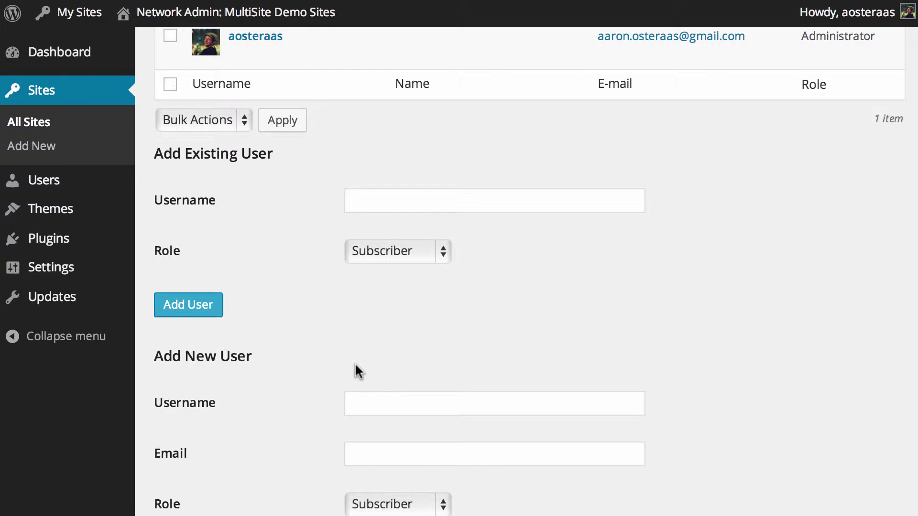
click(393, 408)
click(351, 447)
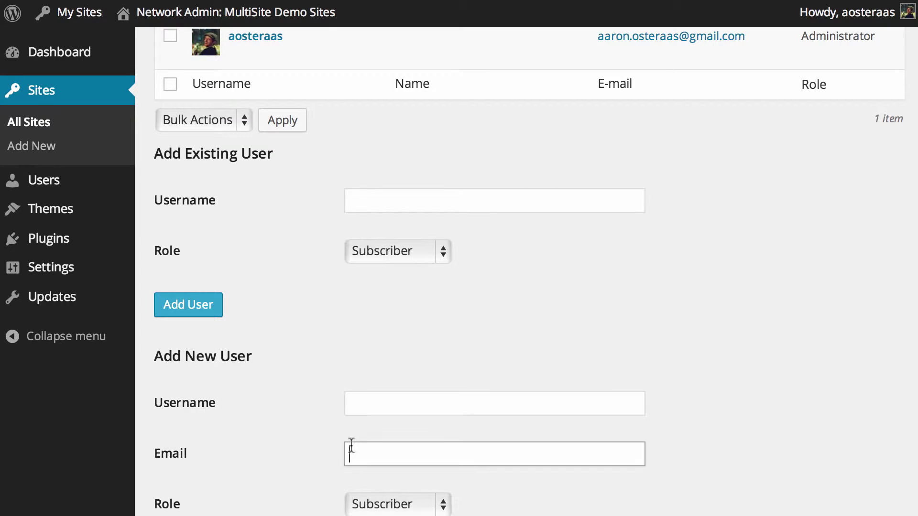
click(362, 484)
scroll(282, 444, down, 5)
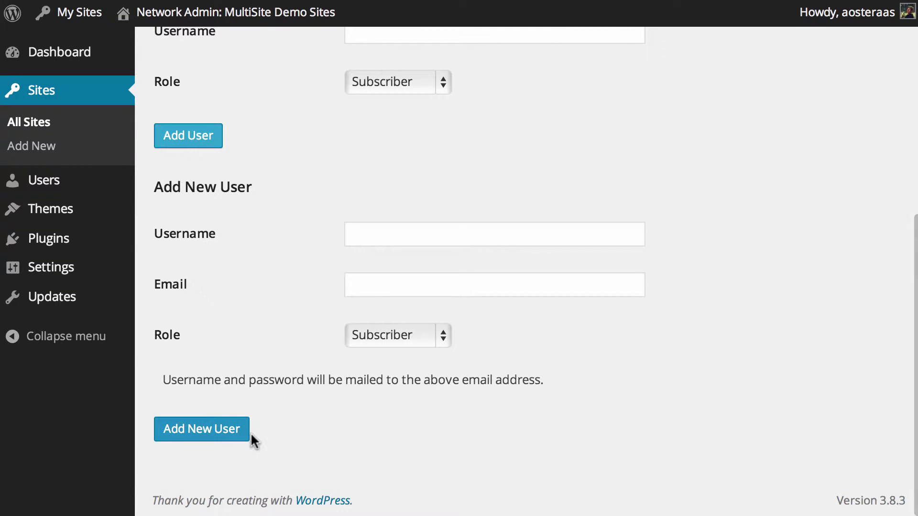
scroll(299, 432, up, 6)
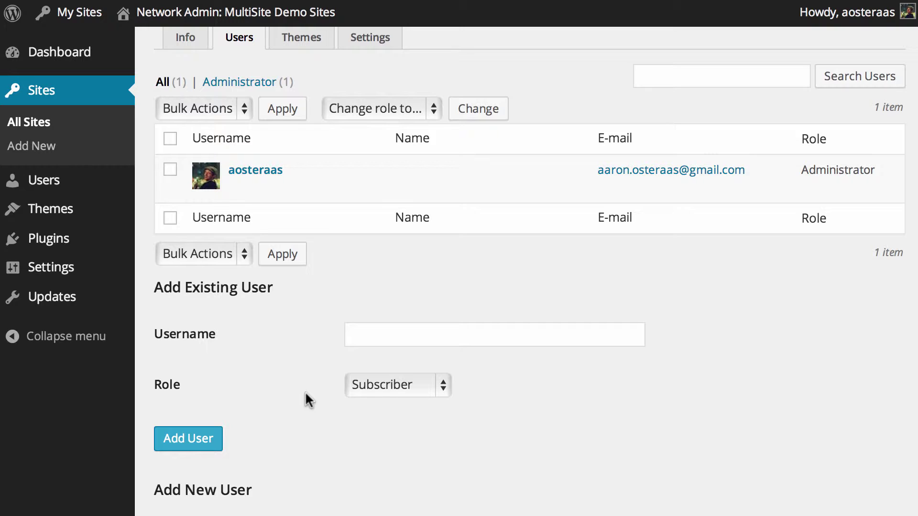
Enter 'userfromothersite' as an existing user with the Subscriber role, then clear the username
click(394, 343)
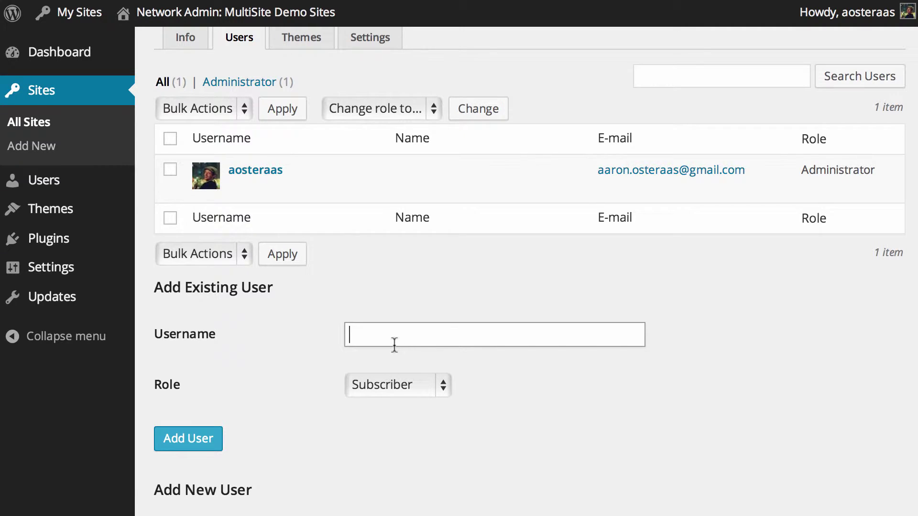
text(userfromothersite)
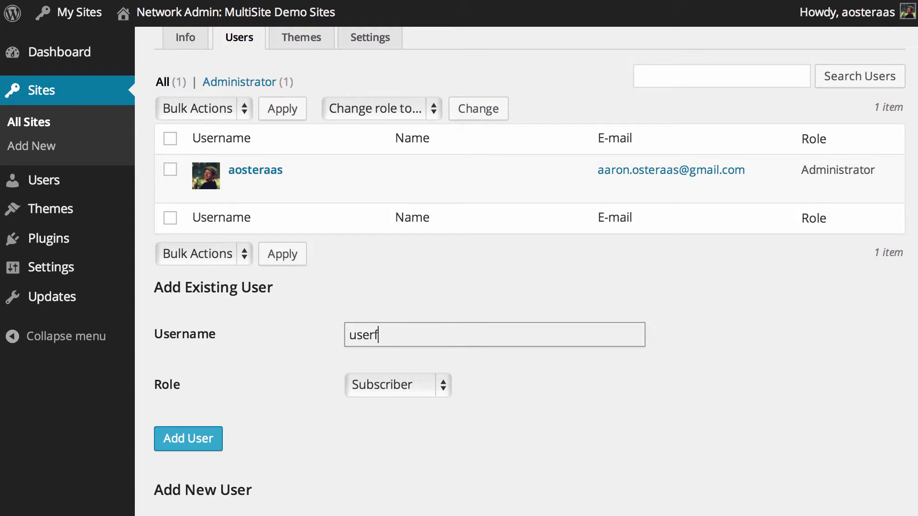
click(445, 388)
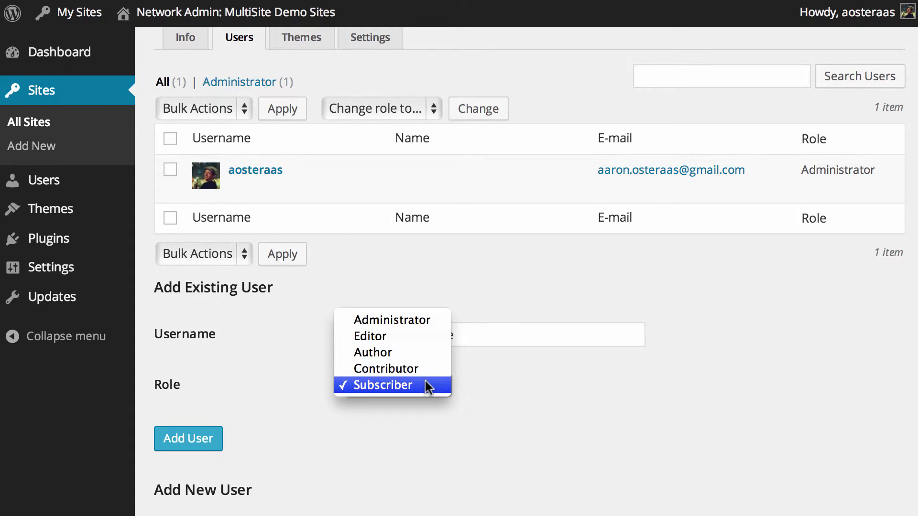
click(434, 303)
double_click(461, 331)
key(BackSpace)
scroll(248, 384, up, 2)
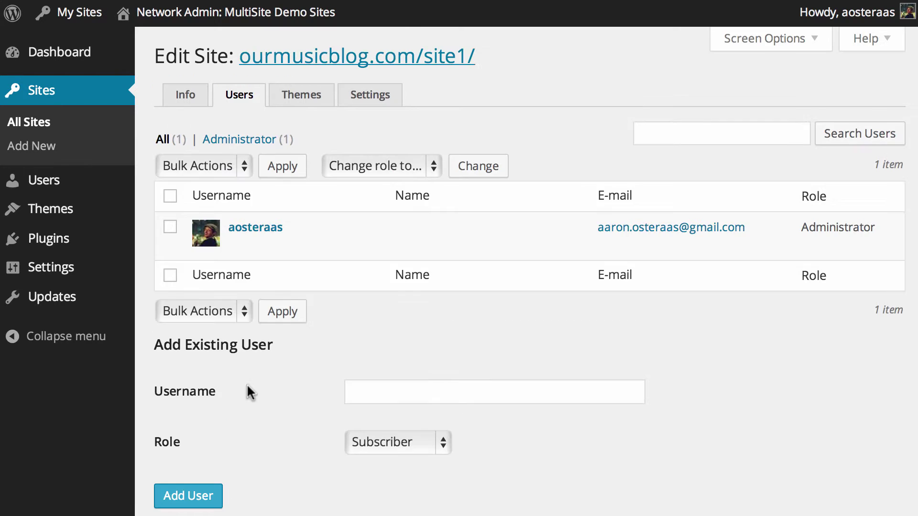
Show site1's Themes tab listing Twenty Thirteen and Twenty Twelve, then reach My Sites > Our Music Blog Site 1
click(308, 93)
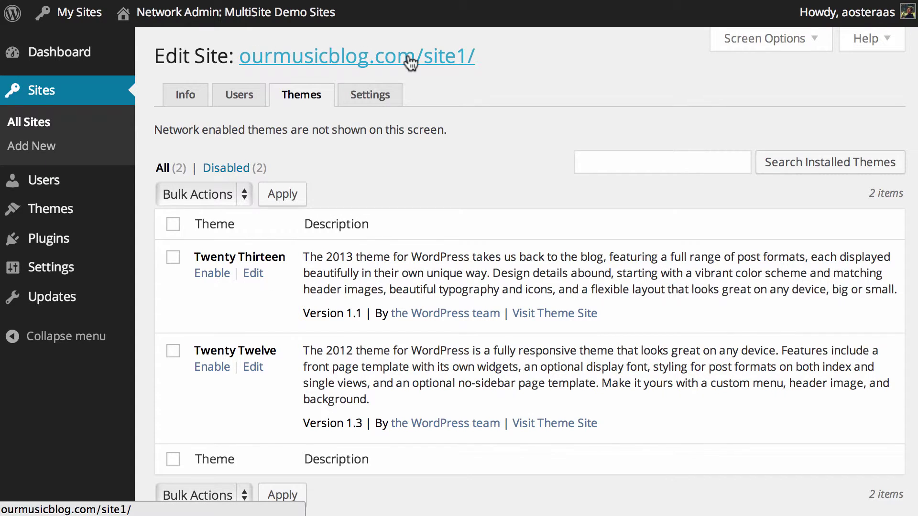
mouse_move(82, 18)
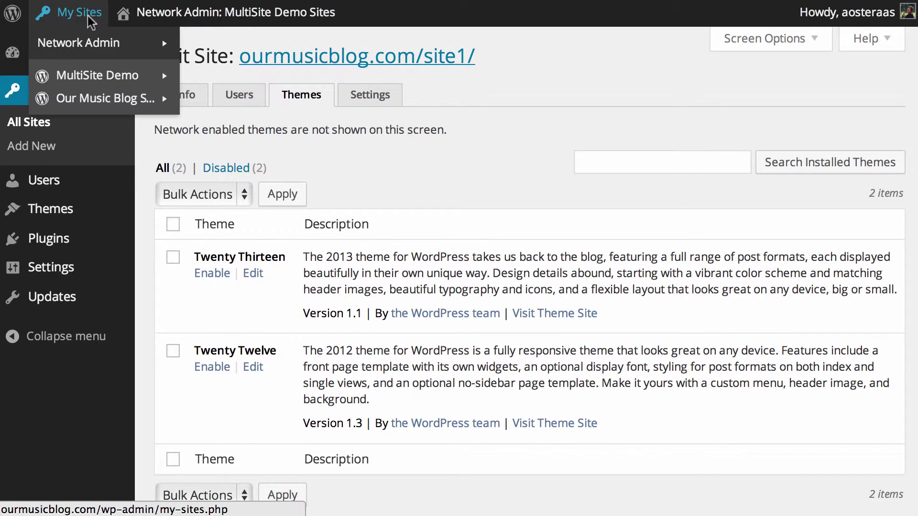
mouse_move(95, 97)
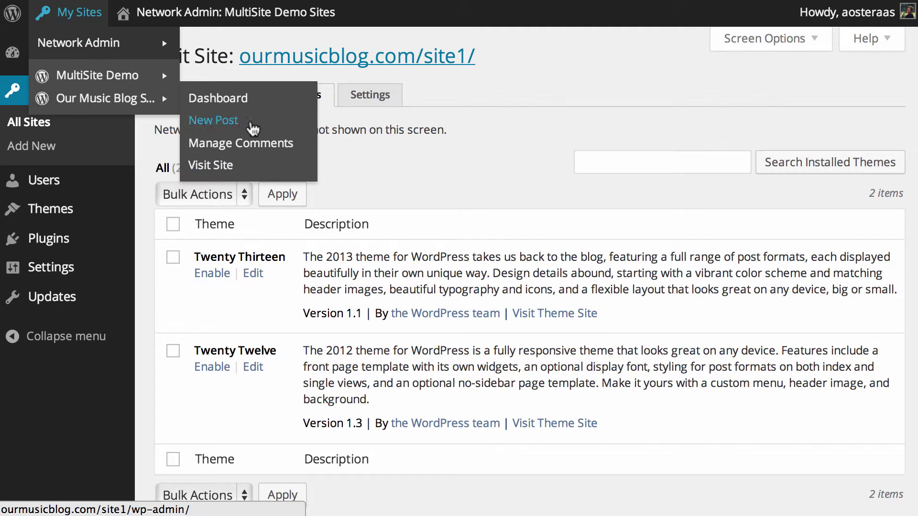
Check site1's current theme under Appearance > Themes, then enable Twenty Thirteen for site1
click(239, 110)
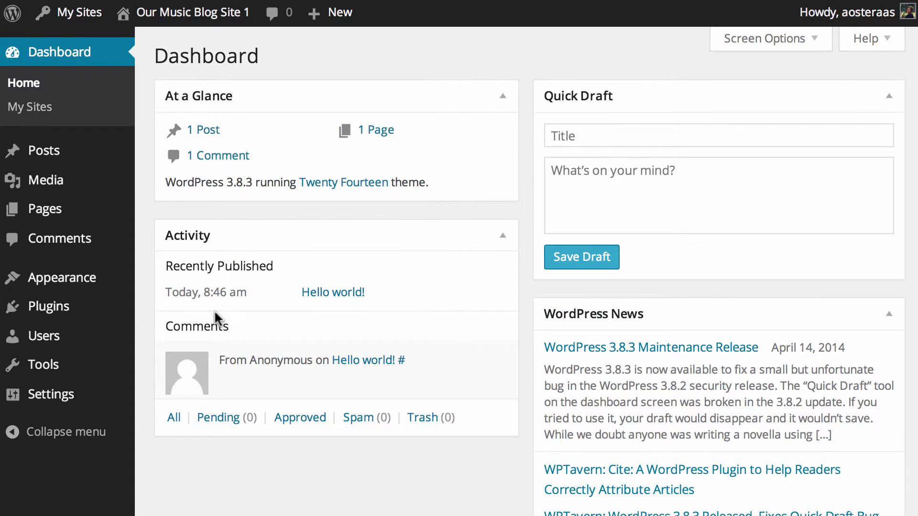
click(79, 287)
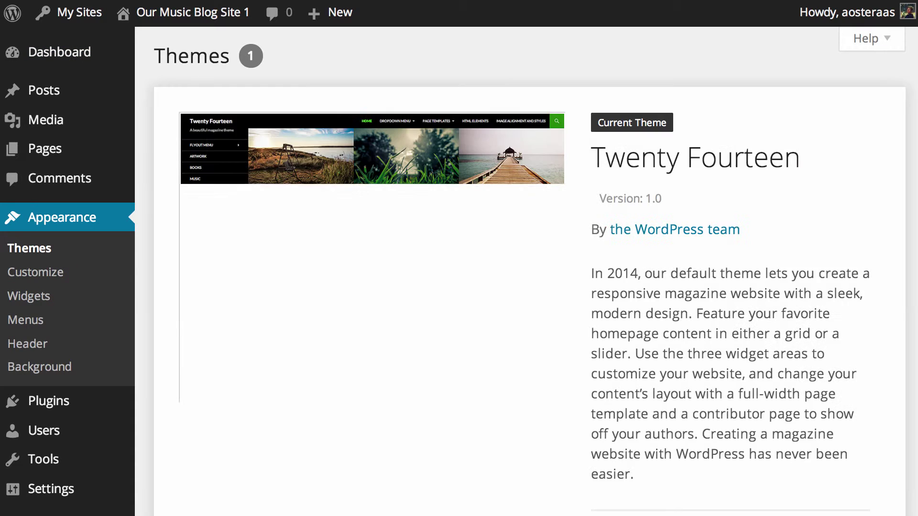
scroll(526, 296, down, 6)
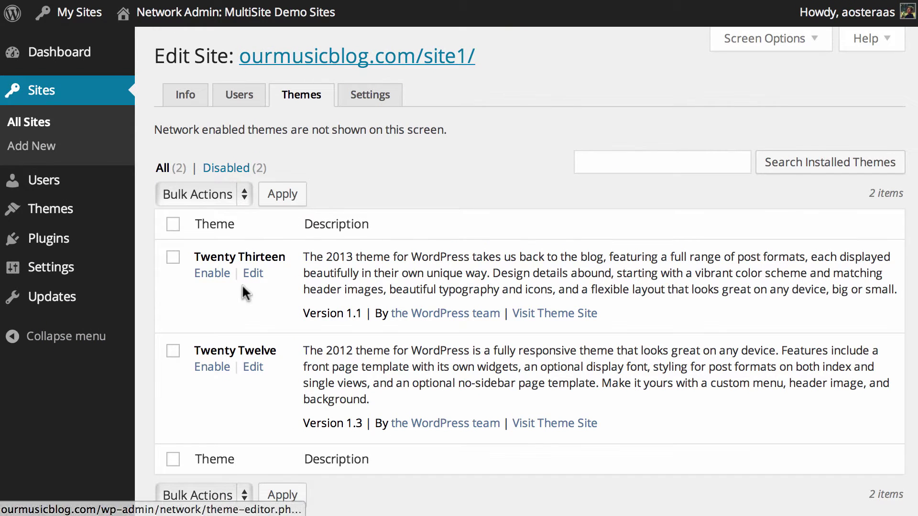
click(217, 271)
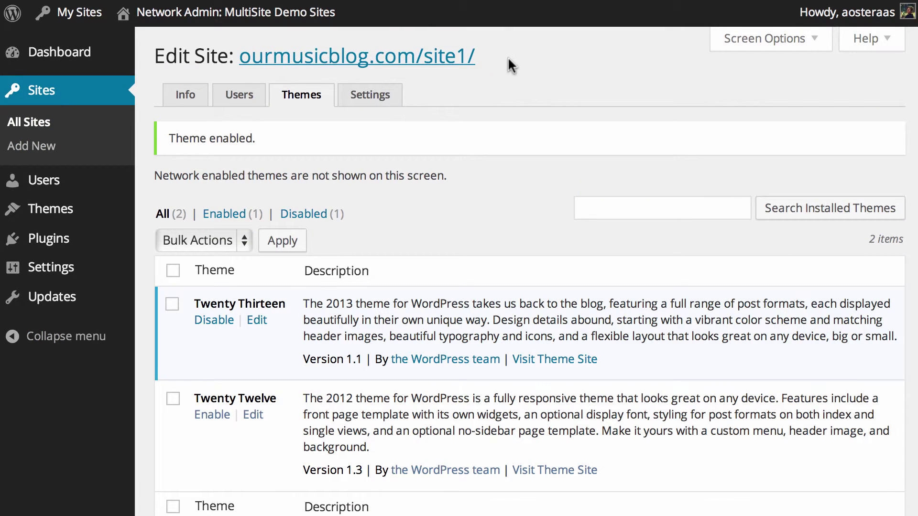
scroll(529, 73, down, 3)
scroll(529, 73, up, 3)
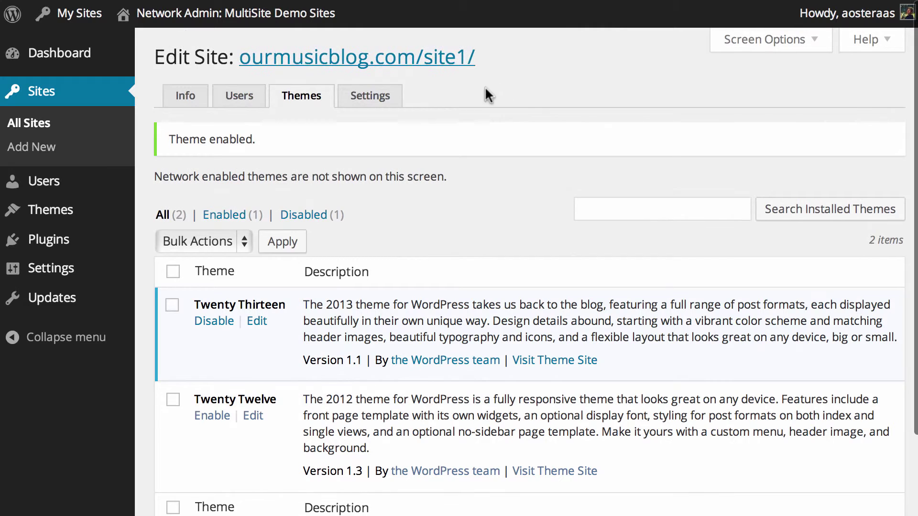
Show site1's Settings tab and go to the Users Can Register value of 0
click(363, 98)
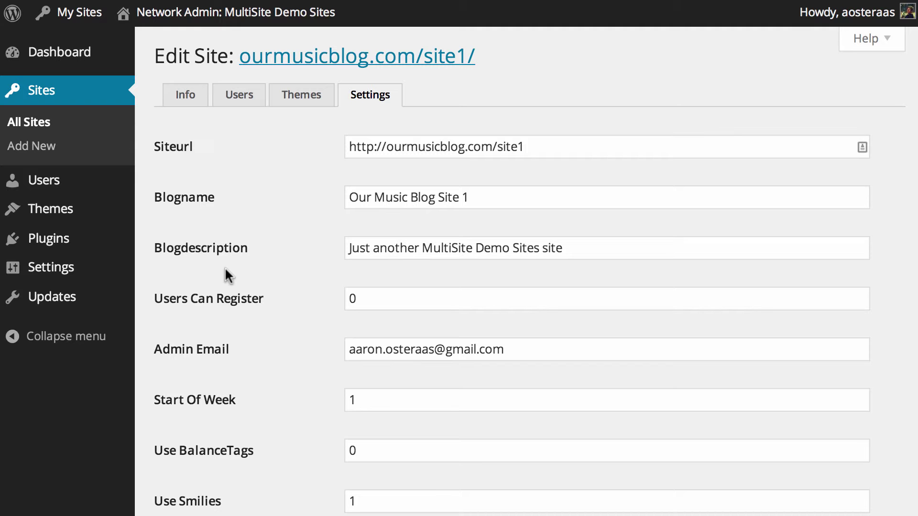
scroll(314, 229, down, 4)
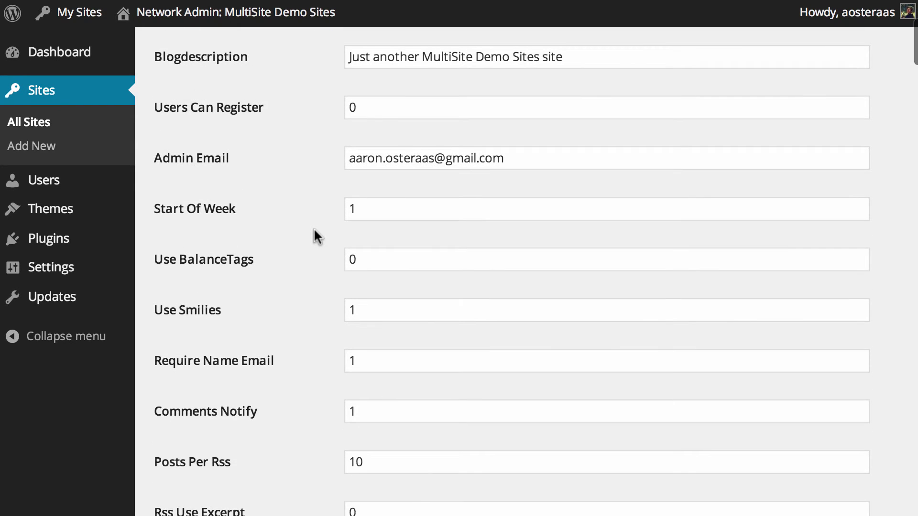
scroll(314, 228, down, 1)
scroll(314, 227, up, 1)
scroll(319, 233, down, 1)
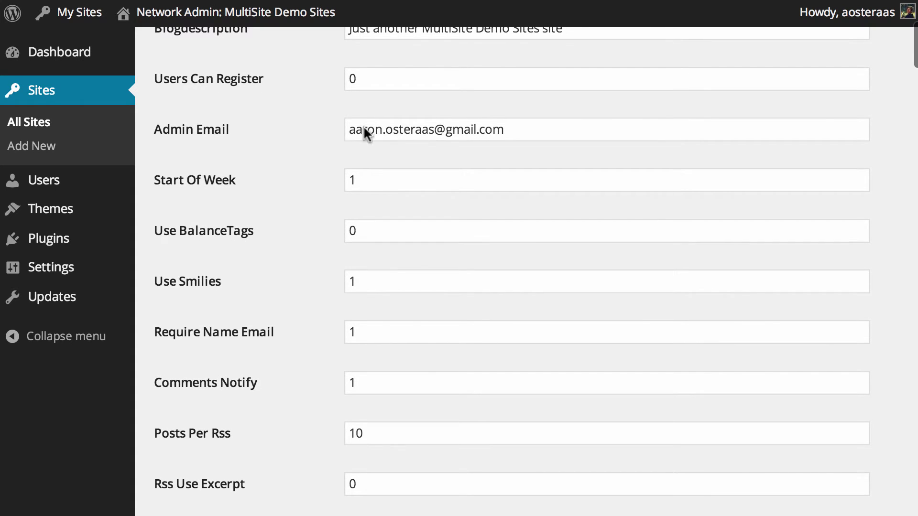
click(353, 79)
click(333, 85)
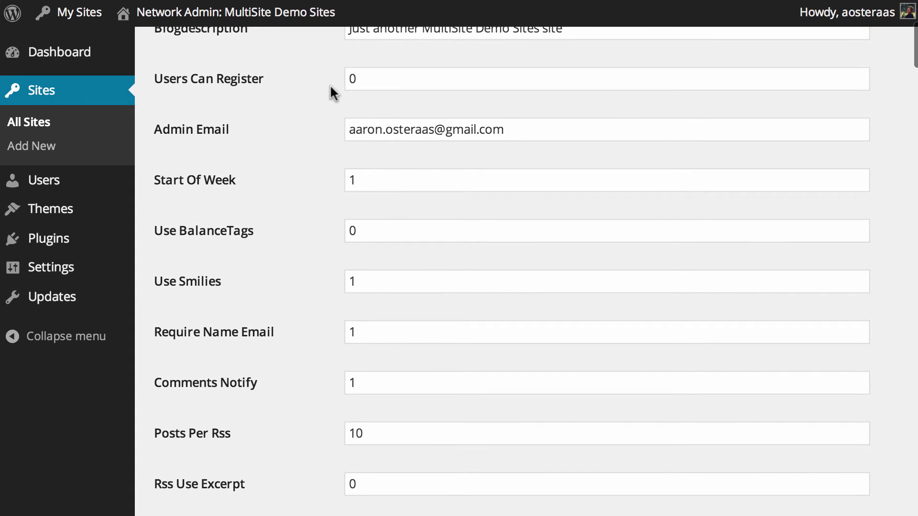
click(407, 85)
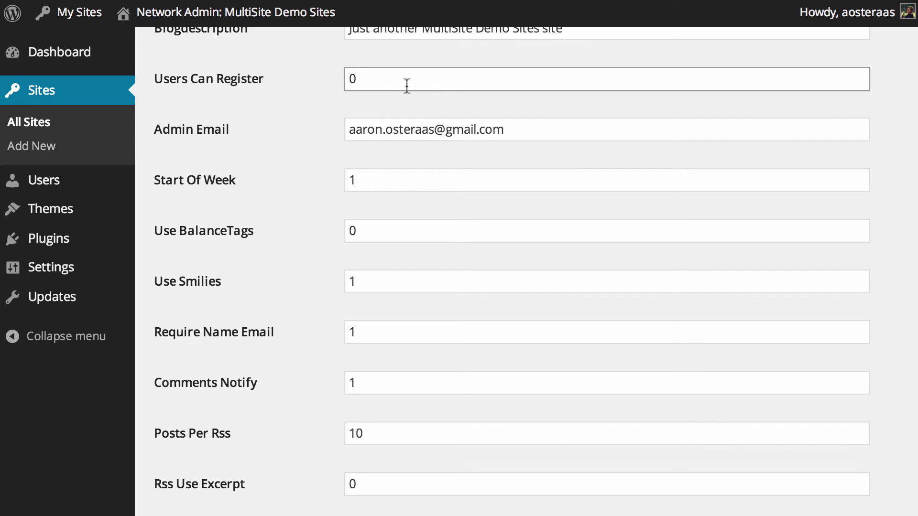
scroll(475, 131, down, 10)
scroll(361, 249, down, 7)
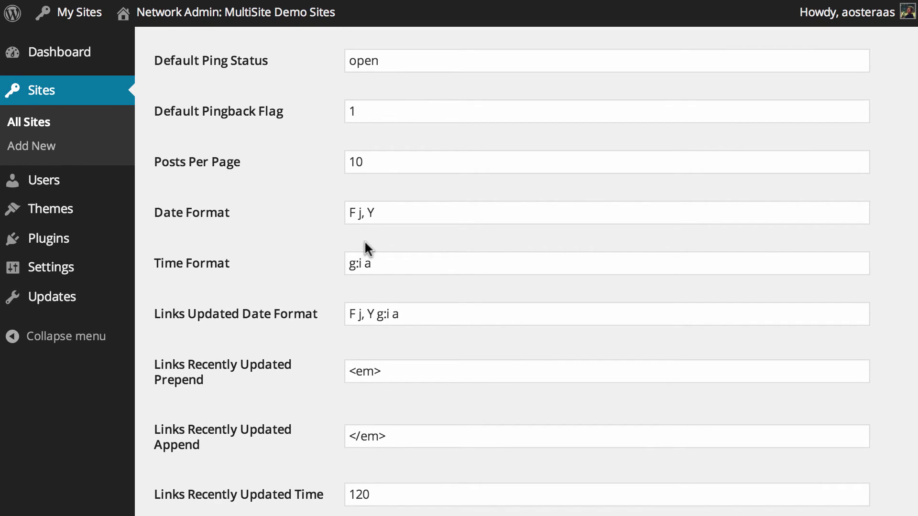
scroll(365, 243, down, 16)
scroll(384, 245, down, 12)
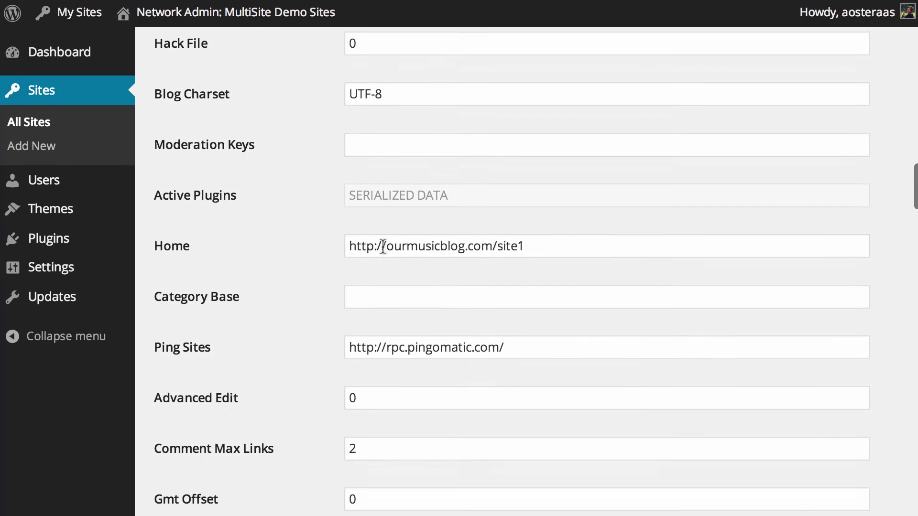
scroll(384, 245, down, 20)
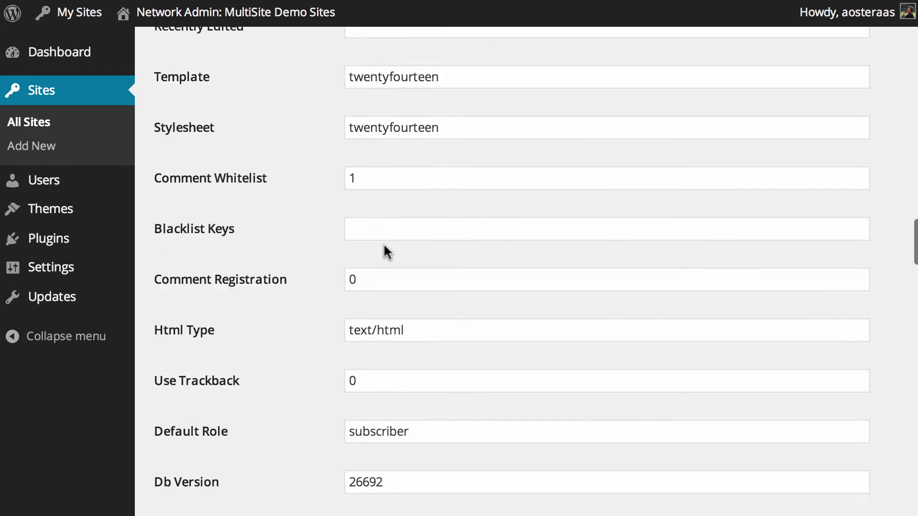
scroll(394, 238, down, 15)
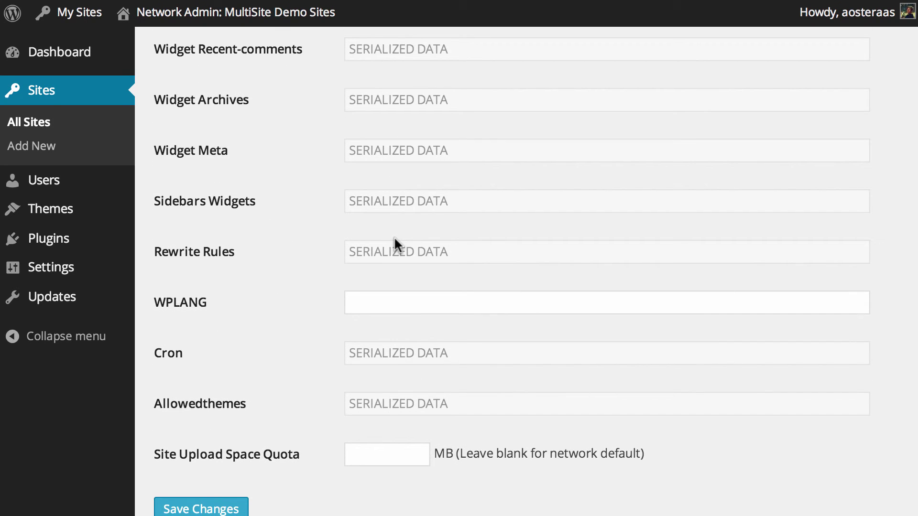
scroll(394, 237, up, 20)
scroll(398, 235, up, 10)
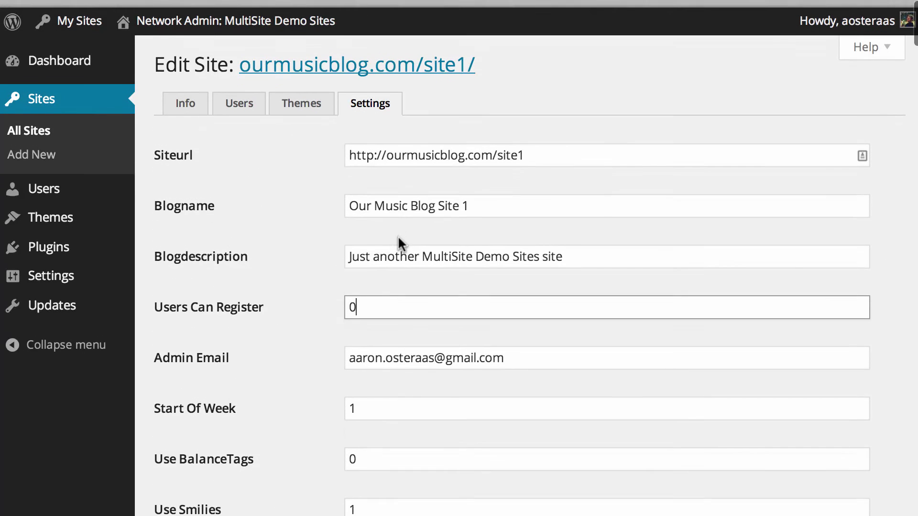